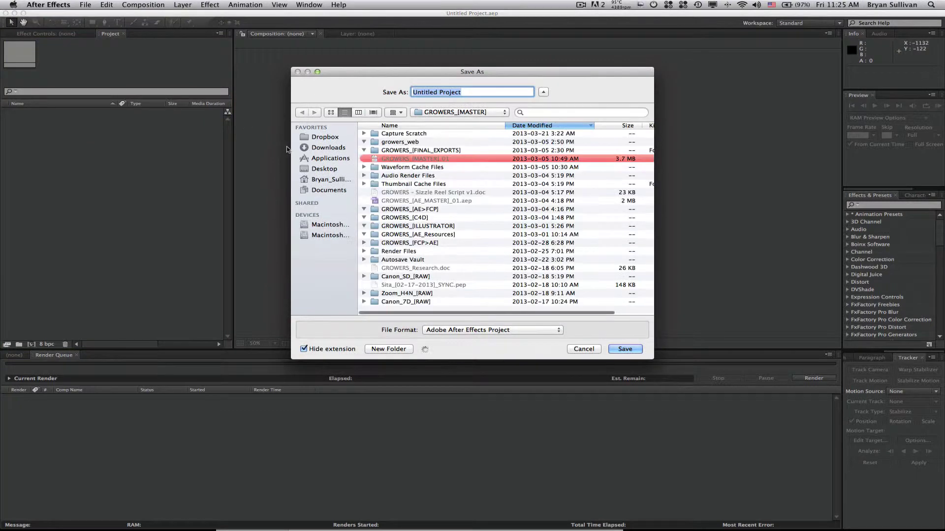
Create a folder named ProjectName_[AE_MASTER] inside the Desktop's ProjectName_[MASTER] folder as the save location.
{"action": "left_click", "coordinate": [324, 169]}
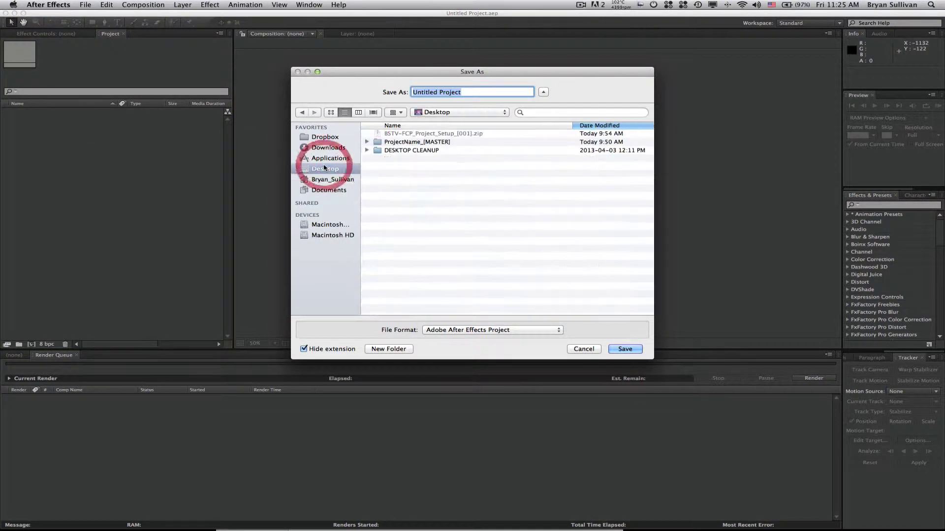
{"action": "double_click", "coordinate": [393, 143]}
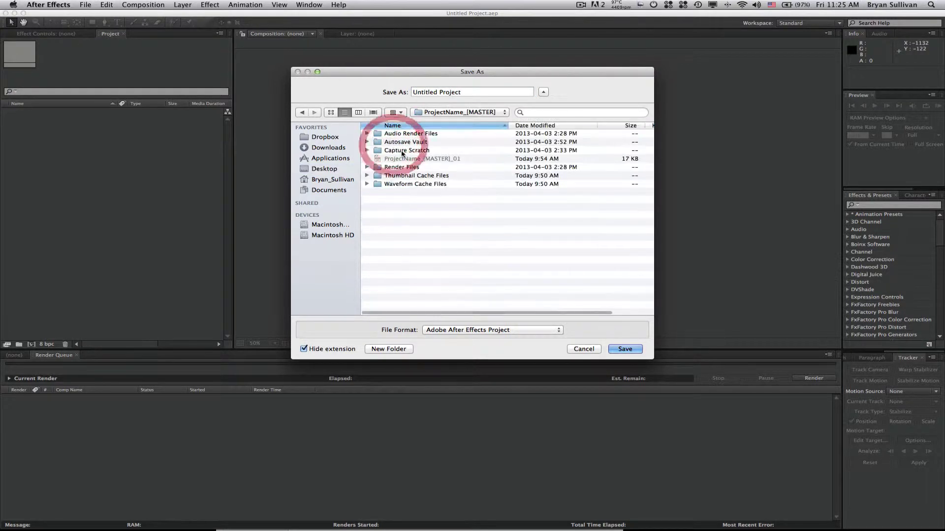
{"action": "left_click", "coordinate": [388, 349]}
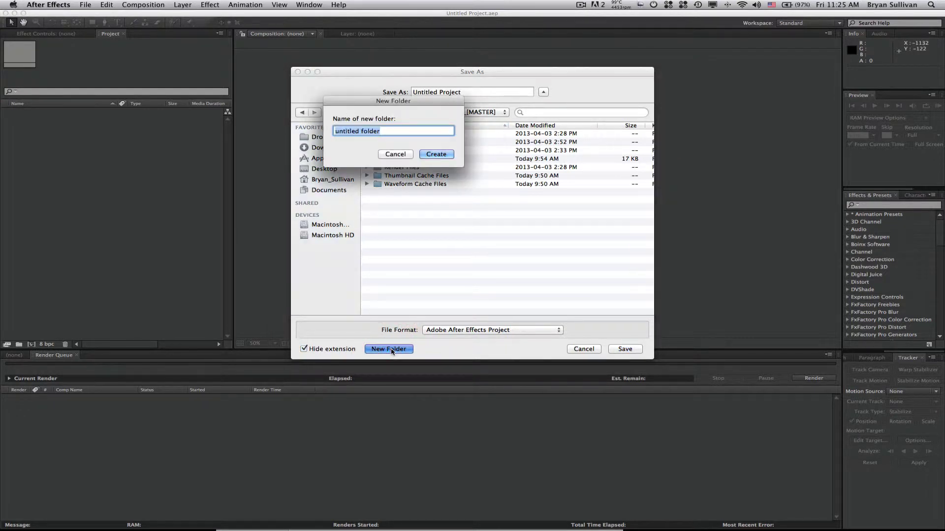
{"action": "type", "text": "ProjectName_[AE_MASTER]"}
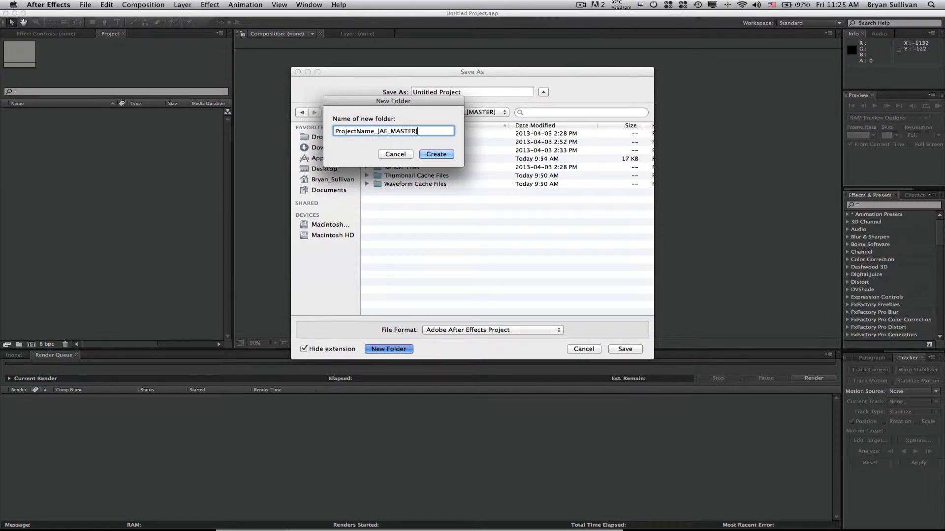
{"action": "key", "text": "Return"}
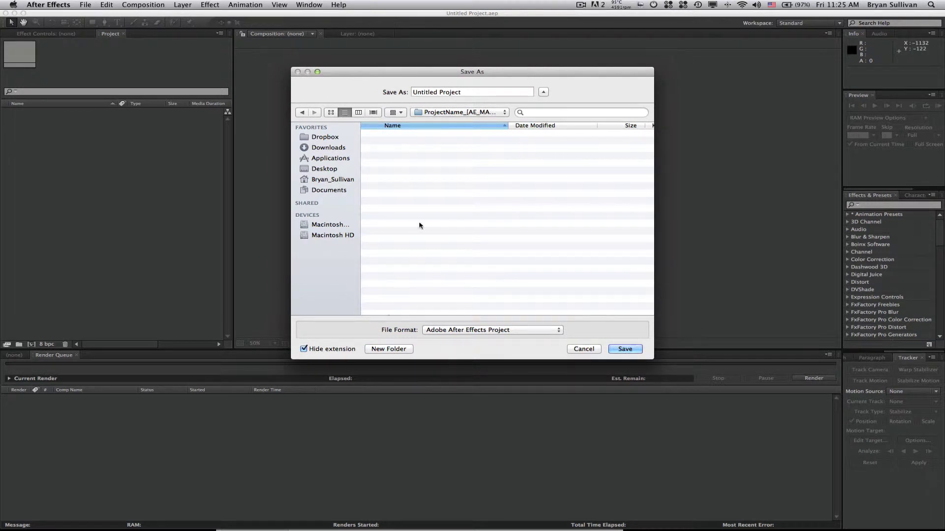
Save the project as ProjectName_[AE_MASTER]_01 in the new ProjectName_[AE_MASTER] folder.
{"action": "key", "text": "Tab"}
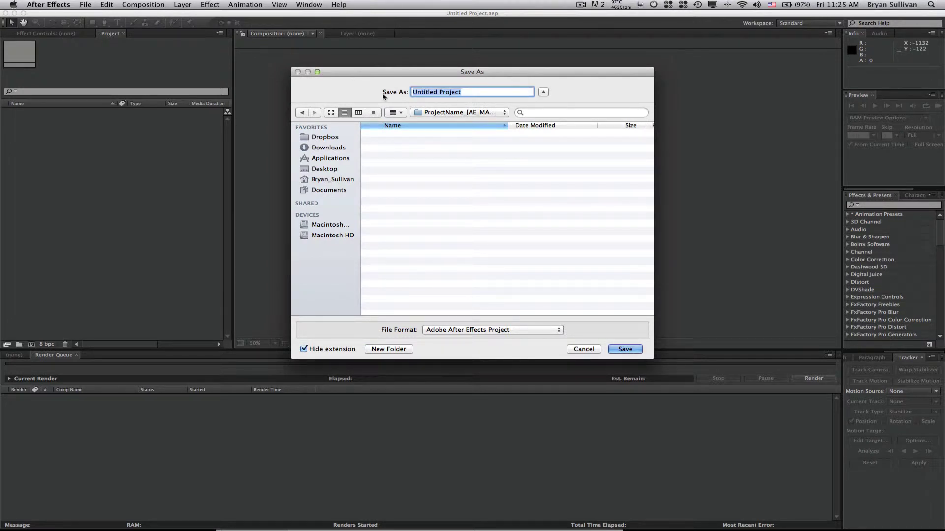
{"action": "type", "text": "ProjectName_[AE_MASTER"}
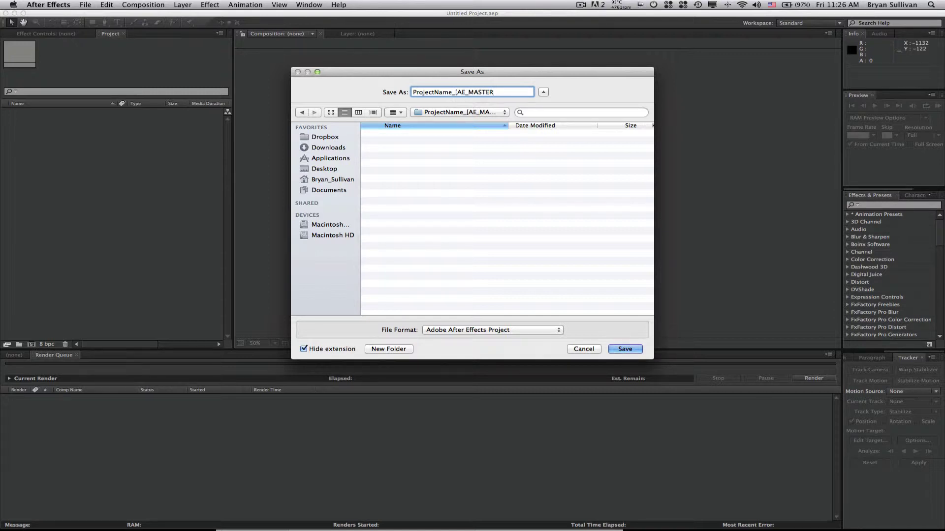
{"action": "type", "text": "]_01"}
{"action": "key", "text": "Return"}
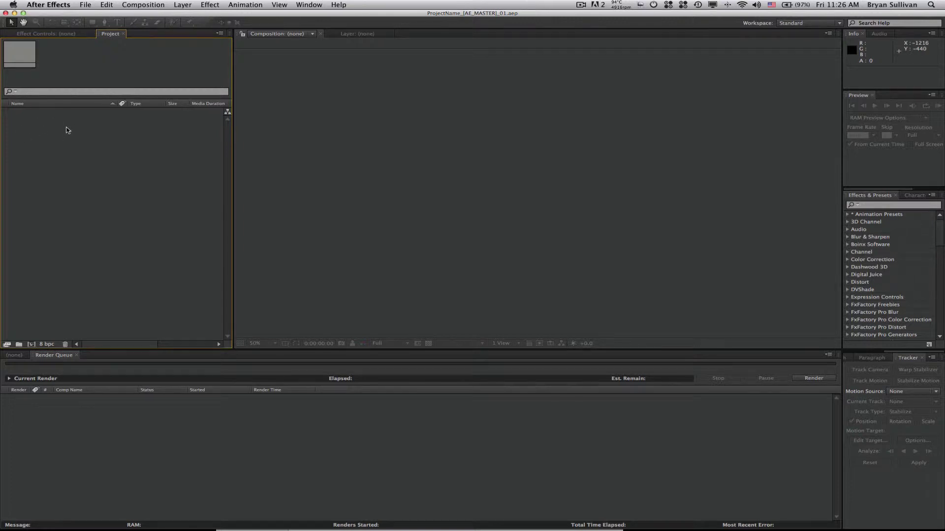
Create a project folder named ProjectName_[MASTER_Comps].
{"action": "right_click", "coordinate": [42, 126]}
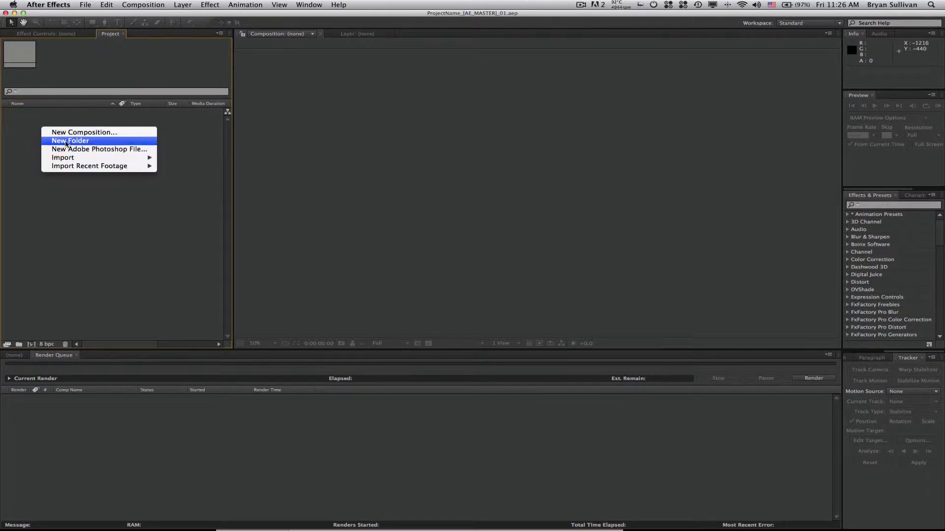
{"action": "left_click", "coordinate": [81, 142]}
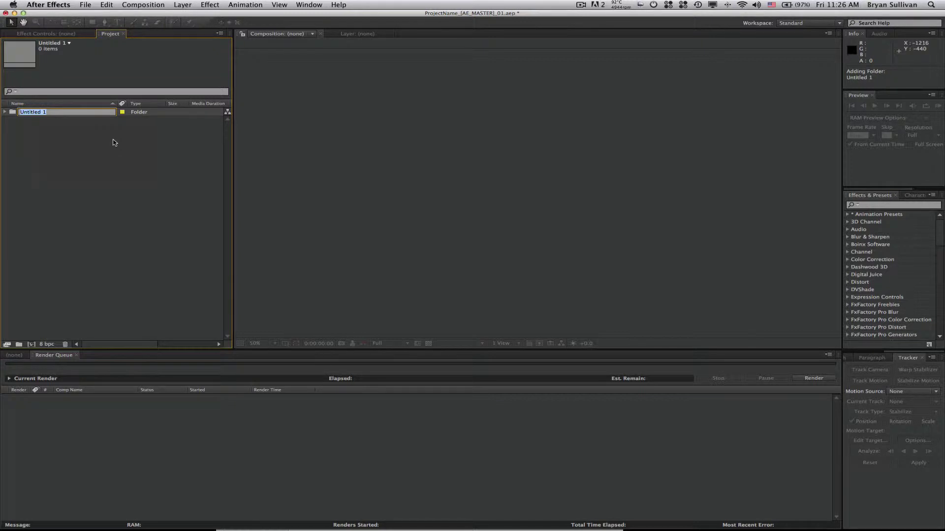
{"action": "type", "text": "ProjectName_[MASTER_Comps"}
{"action": "type", "text": "]"}
{"action": "key", "text": "Return"}
Add a second project folder named ProjectName_[Resources] at the same level as the master comps folder.
{"action": "right_click", "coordinate": [30, 140]}
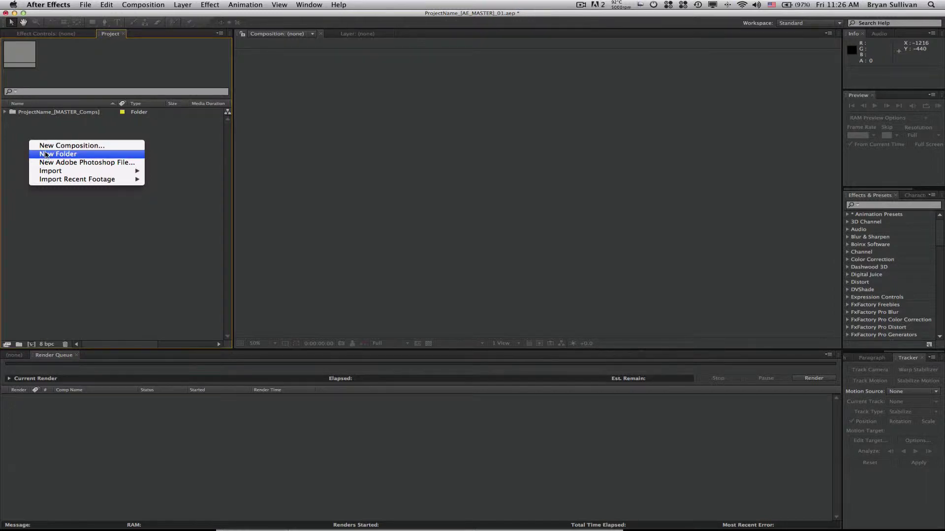
{"action": "left_click", "coordinate": [46, 154]}
{"action": "type", "text": "ProjectName_[Resources"}
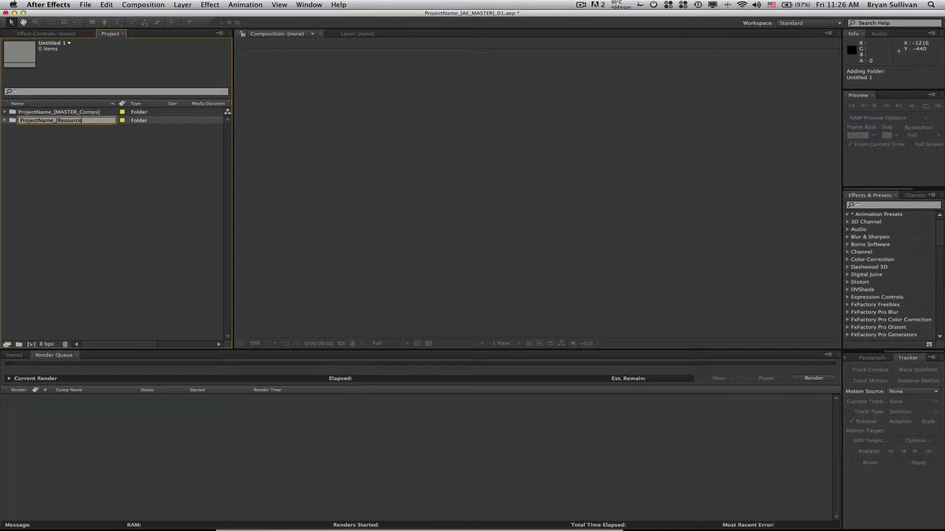
{"action": "left_click", "coordinate": [69, 149]}
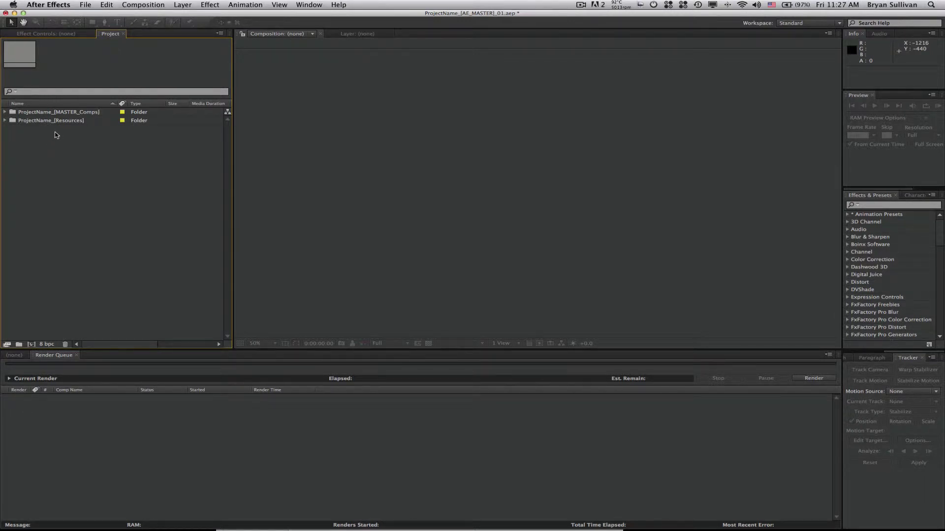
{"action": "left_click", "coordinate": [4, 121]}
{"action": "left_click", "coordinate": [5, 121]}
Switch to Finder, show the Desktop folder's contents, and close the BSTV_Tutorial_[001] window.
{"action": "key", "text": "super+Tab"}
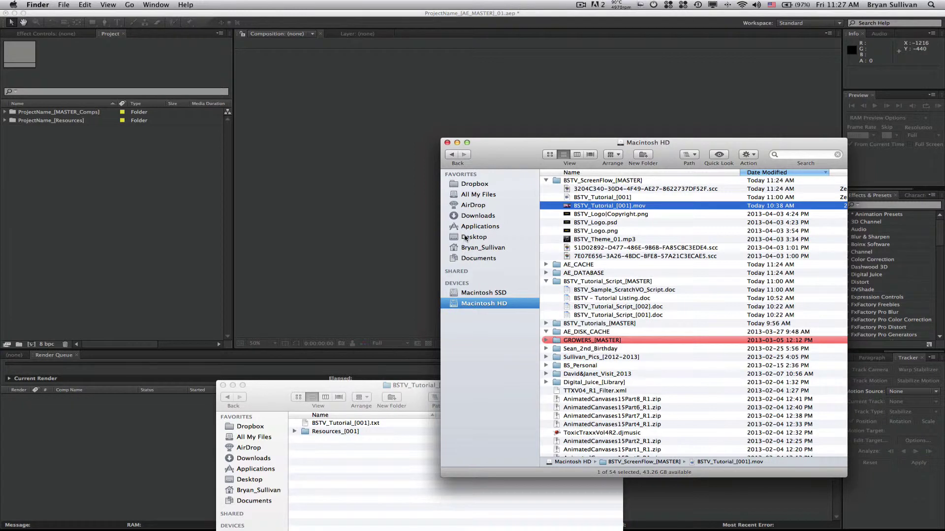
{"action": "left_click", "coordinate": [466, 238]}
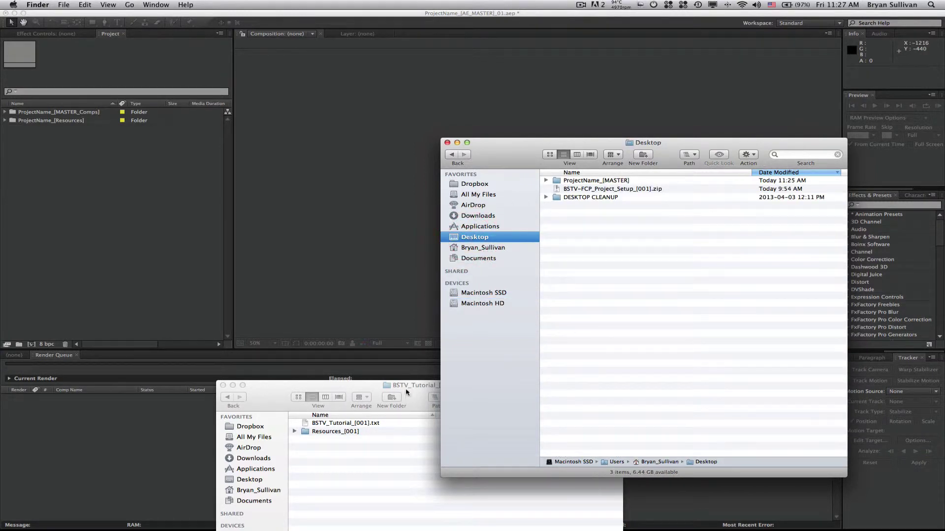
{"action": "left_click_drag", "start_coordinate": [410, 392], "coordinate": [399, 249]}
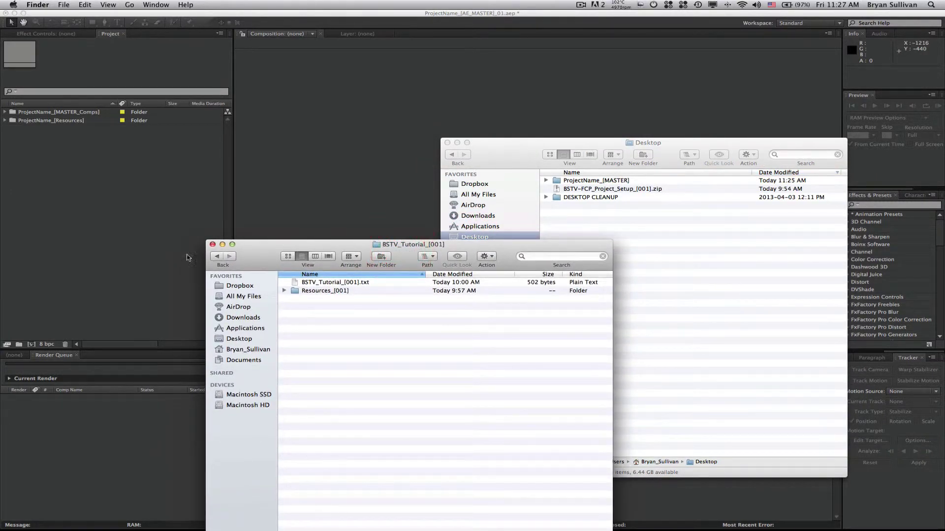
{"action": "left_click", "coordinate": [213, 244]}
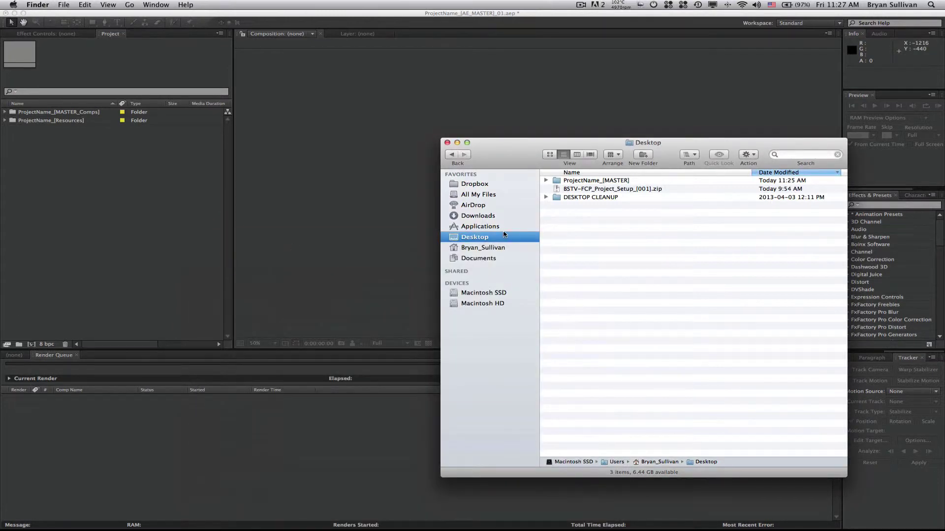
{"action": "left_click_drag", "start_coordinate": [549, 137], "coordinate": [375, 111]}
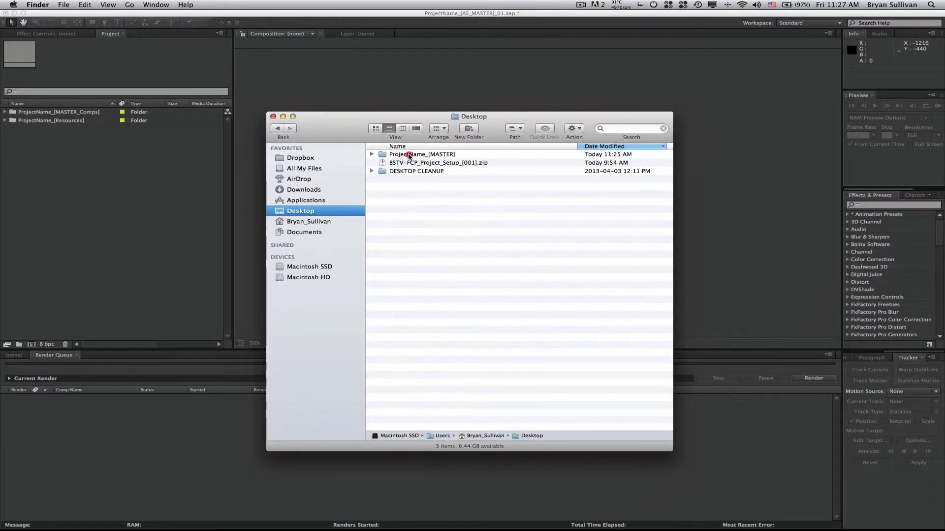
Create a folder named ProjectName_[Resources] inside ProjectName_[MASTER] > ProjectName_[AE_MASTER].
{"action": "double_click", "coordinate": [408, 155]}
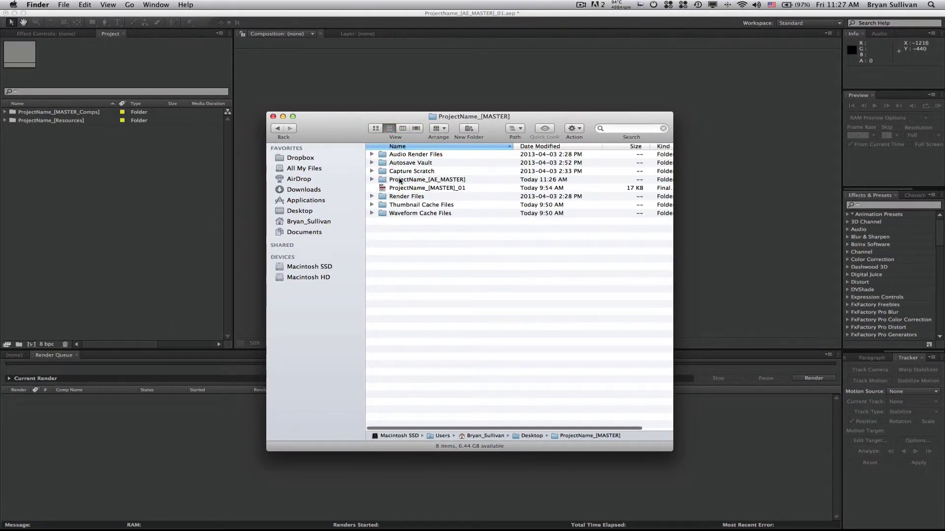
{"action": "double_click", "coordinate": [429, 181]}
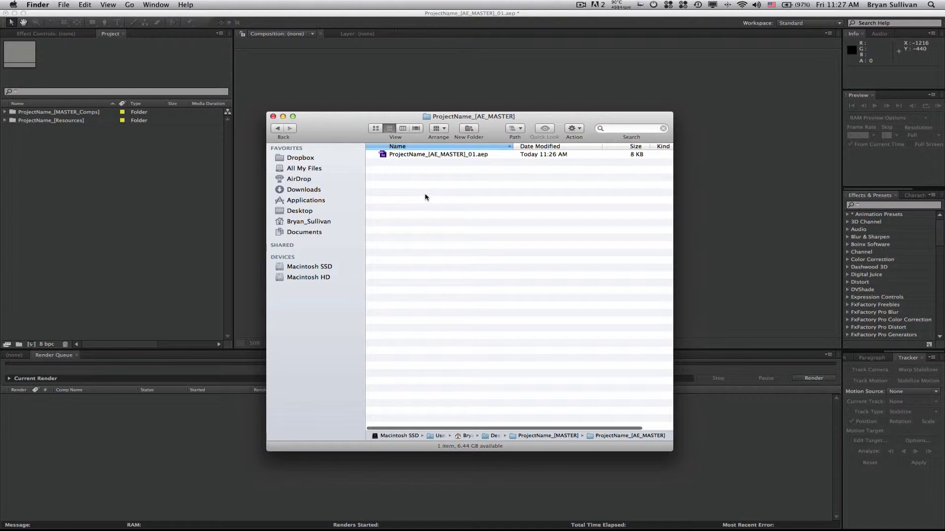
{"action": "right_click", "coordinate": [395, 184]}
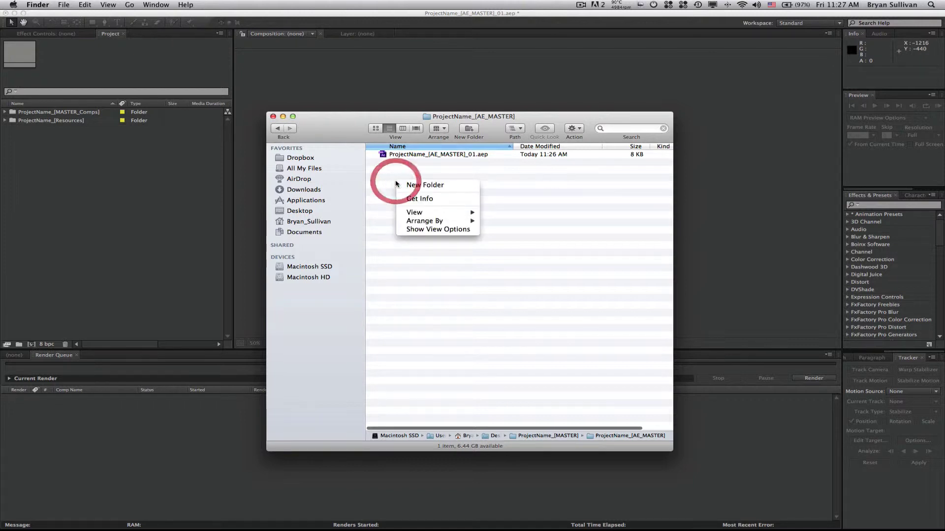
{"action": "left_click", "coordinate": [424, 185]}
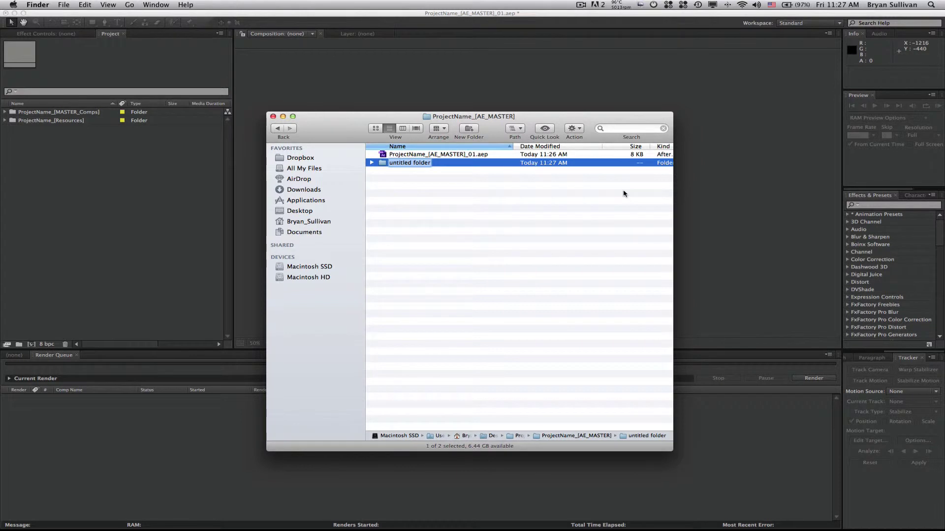
{"action": "type", "text": "ProjectName_[Resources"}
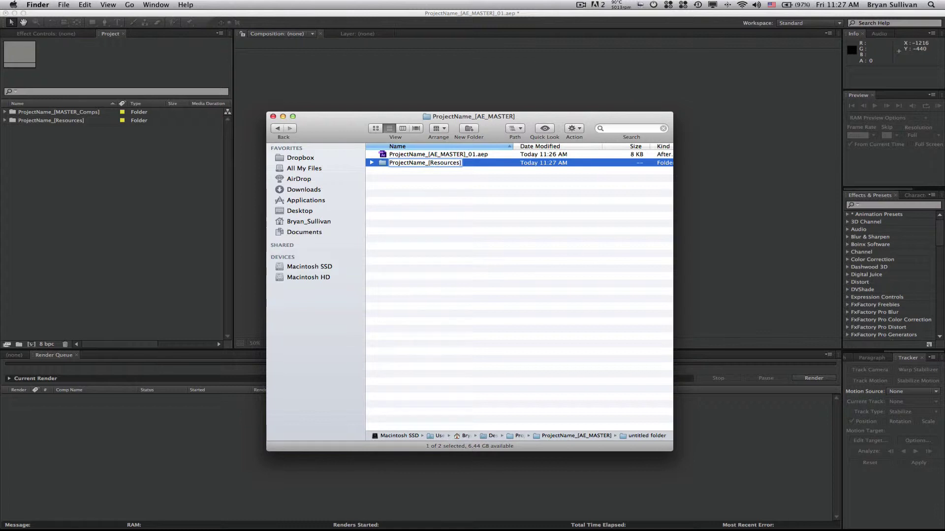
{"action": "type", "text": "]"}
{"action": "left_click", "coordinate": [456, 237]}
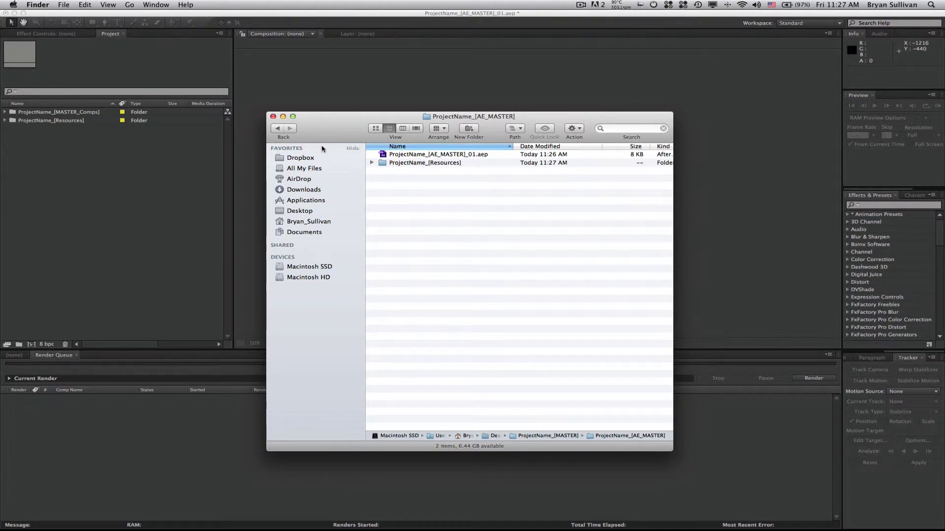
Copy the ProjectName_[FCP>AE] folder from ProjectName_[Graphics] within the Capture Scratch folder.
{"action": "left_click", "coordinate": [278, 129]}
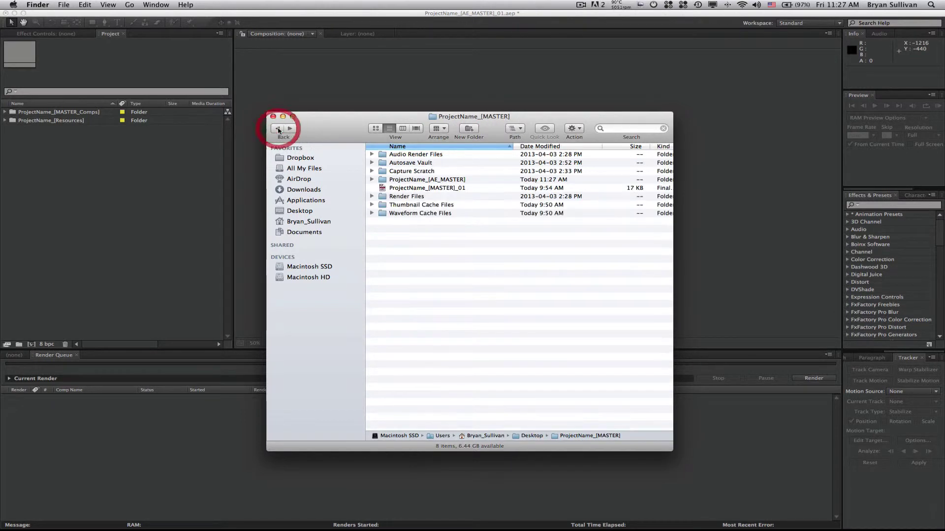
{"action": "left_click", "coordinate": [372, 171]}
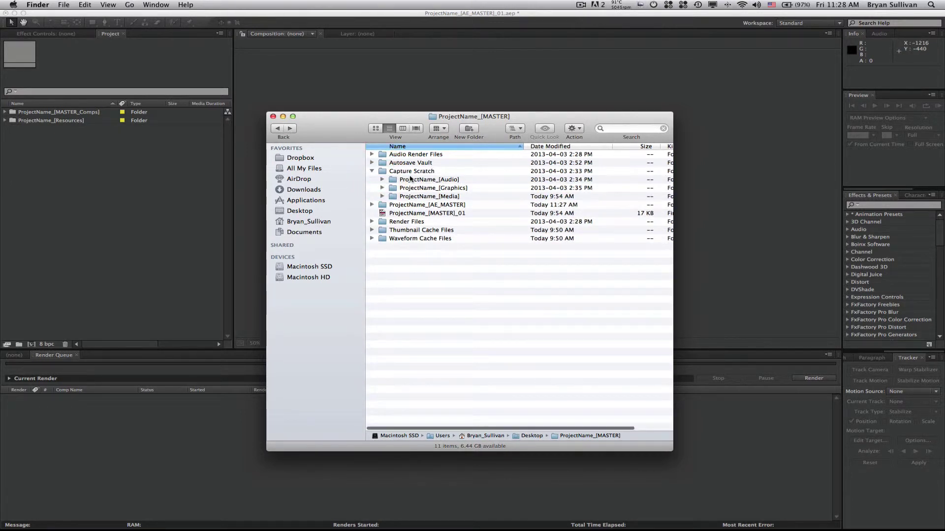
{"action": "left_click", "coordinate": [382, 188]}
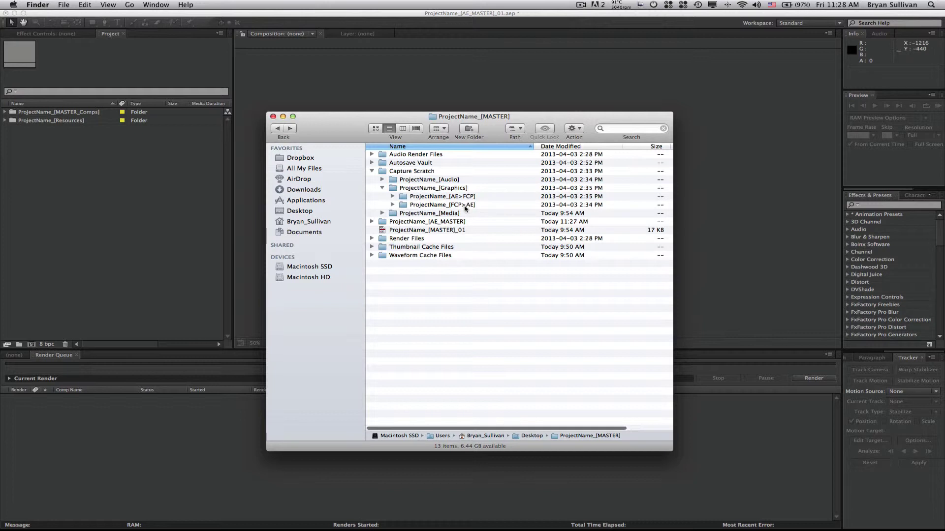
{"action": "left_click", "coordinate": [434, 207]}
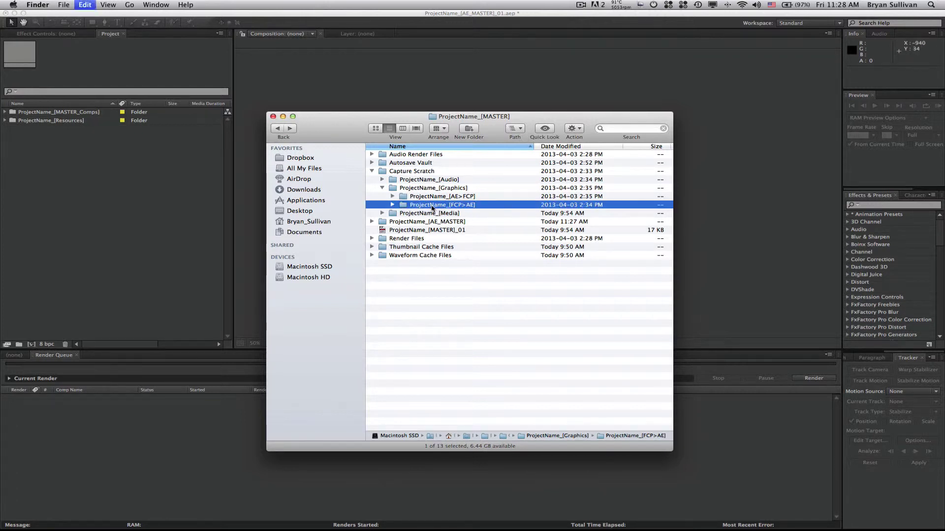
Paste the ProjectName_[FCP>AE] folder into ProjectName_[AE_MASTER] and close the Finder window.
{"action": "left_click", "coordinate": [278, 129]}
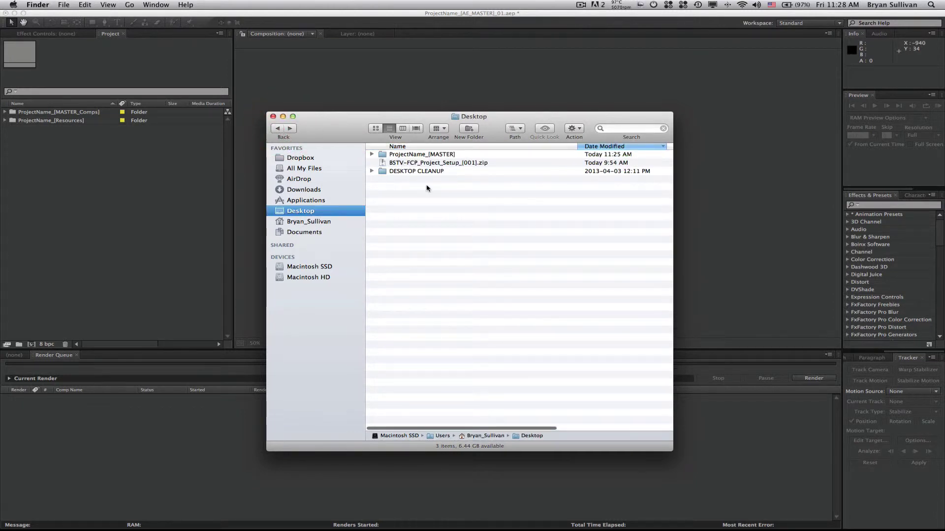
{"action": "double_click", "coordinate": [423, 157]}
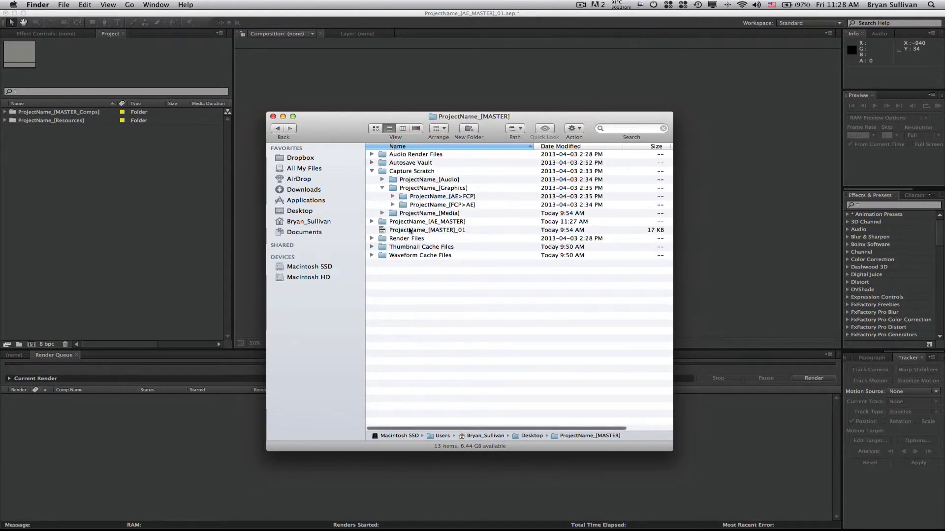
{"action": "left_click", "coordinate": [372, 171]}
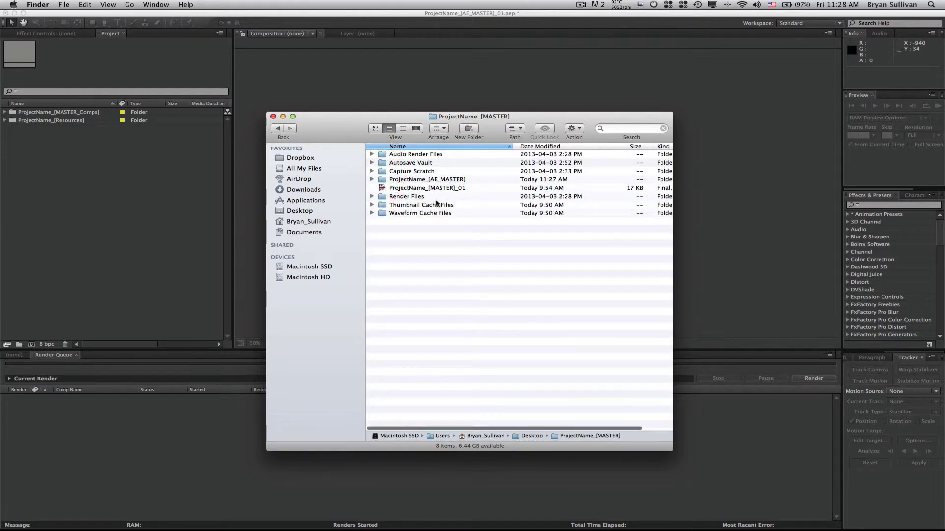
{"action": "double_click", "coordinate": [425, 179]}
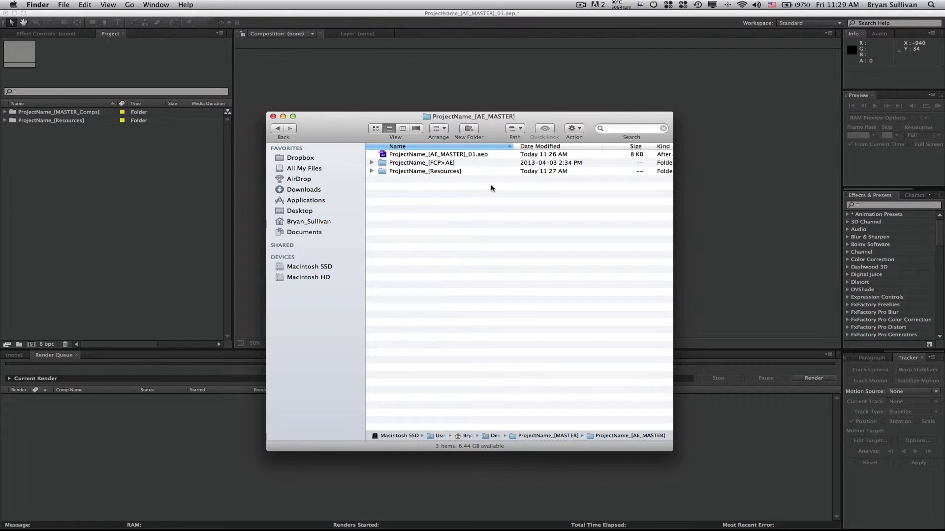
{"action": "left_click", "coordinate": [273, 116]}
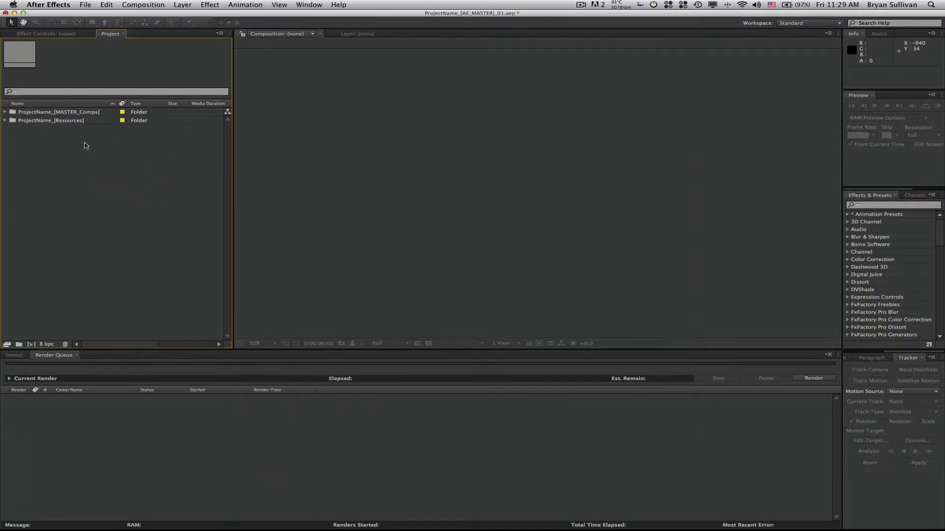
Create a composition named ProjectName_[Title_Build] with a frame rate of 29.97 frames per second.
{"action": "left_click", "coordinate": [143, 4]}
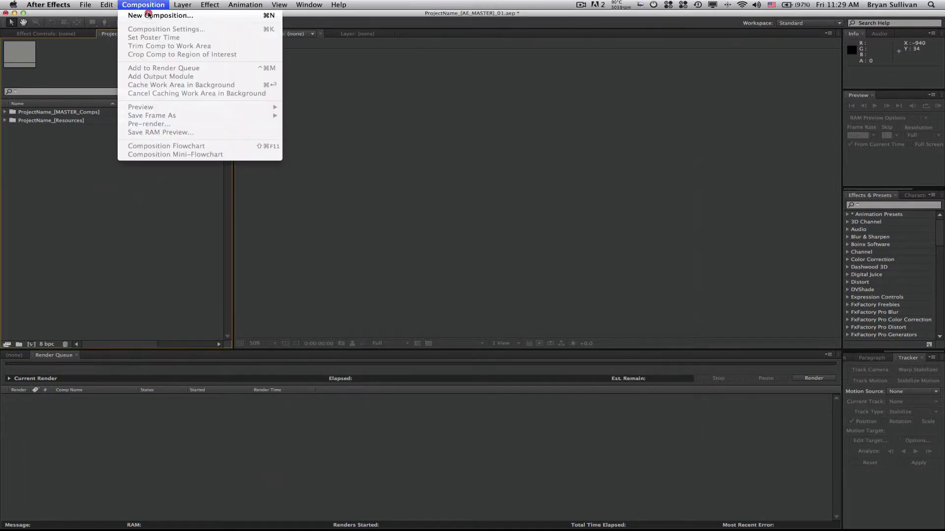
{"action": "left_click", "coordinate": [150, 15]}
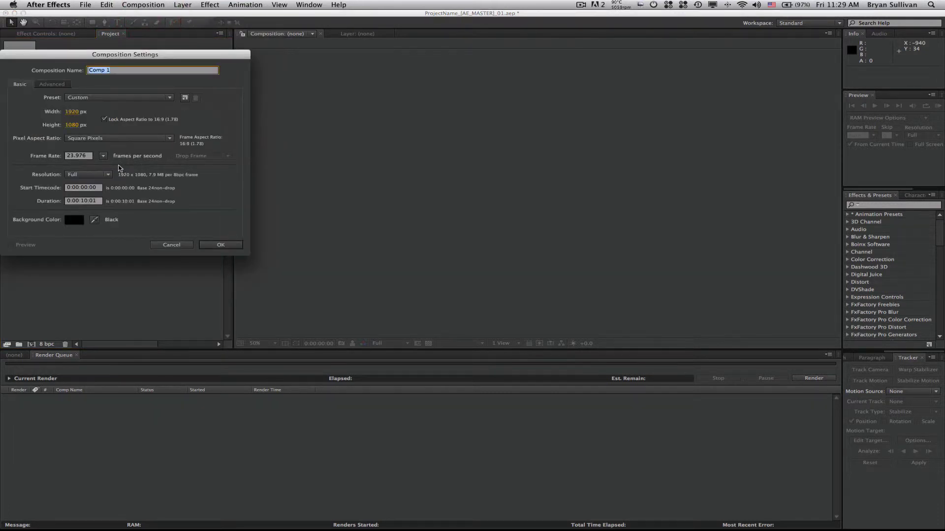
{"action": "left_click", "coordinate": [103, 155]}
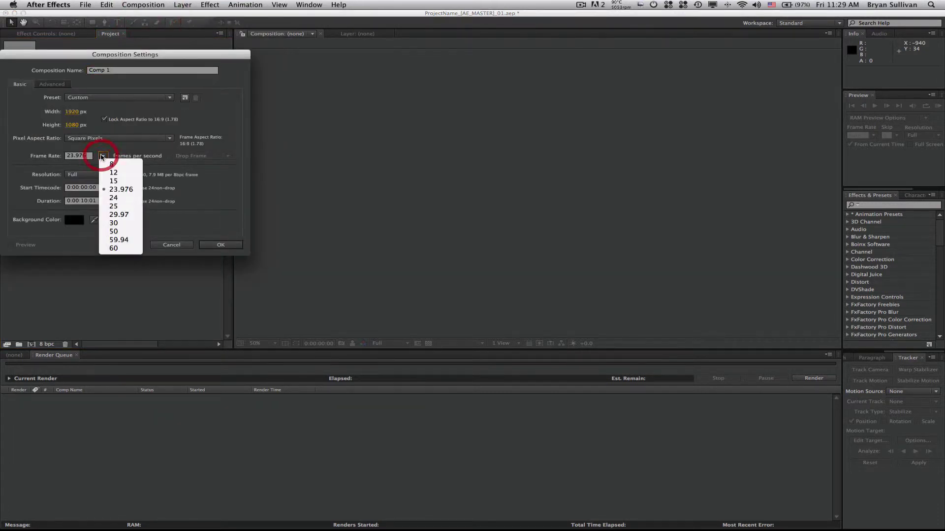
{"action": "left_click", "coordinate": [123, 215]}
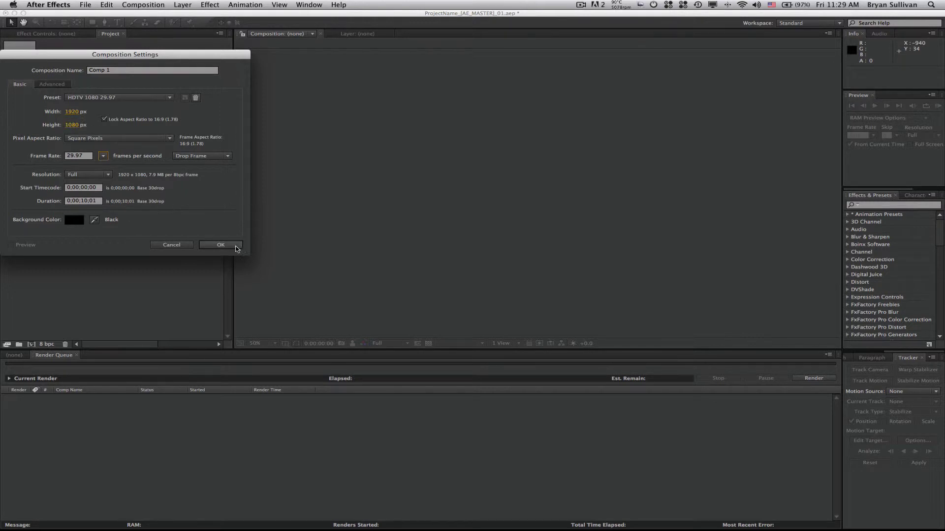
{"action": "left_click", "coordinate": [108, 71]}
{"action": "left_click_drag", "start_coordinate": [109, 71], "coordinate": [69, 70]}
{"action": "type", "text": "ProjectName_[Title_Build"}
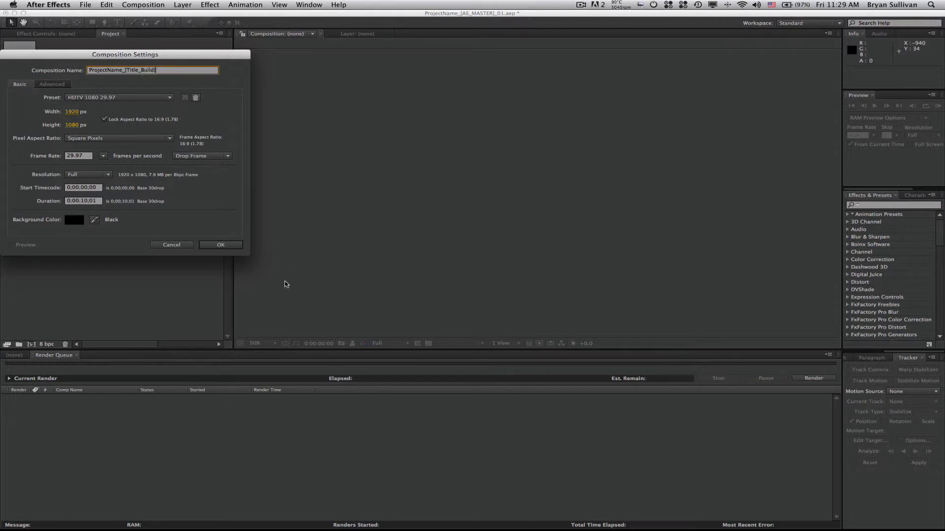
{"action": "left_click", "coordinate": [235, 245]}
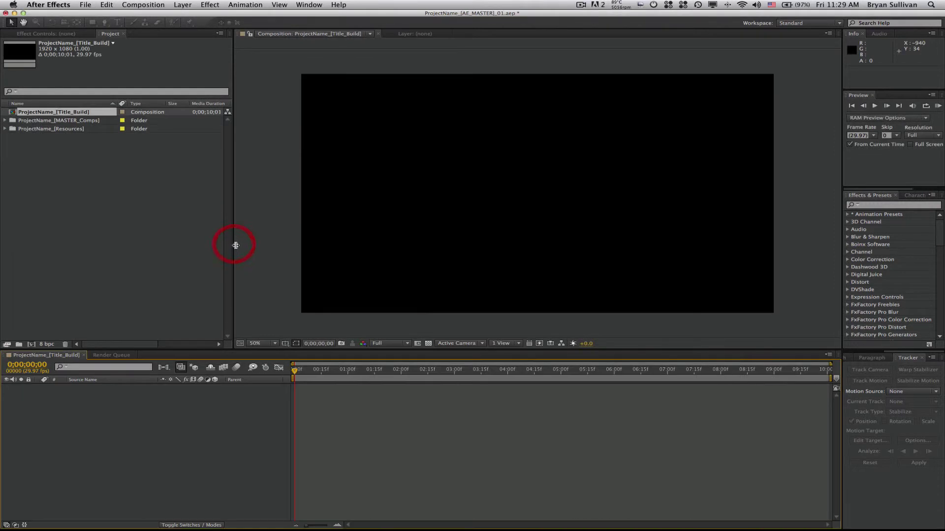
Move the ProjectName_[Title_Build] composition into the ProjectName_[MASTER_Comps] folder and expand that folder.
{"action": "left_click", "coordinate": [40, 162]}
{"action": "left_click_drag", "start_coordinate": [44, 129], "coordinate": [37, 115]}
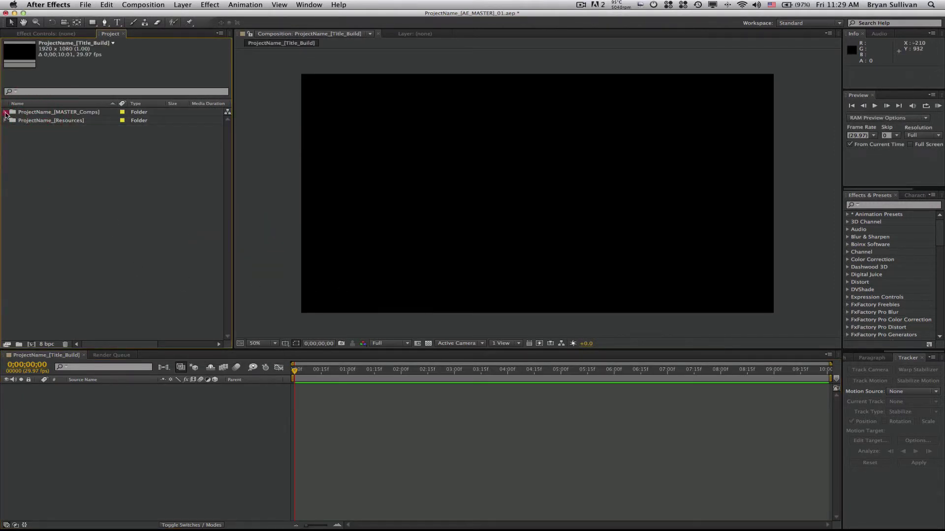
{"action": "left_click", "coordinate": [5, 112]}
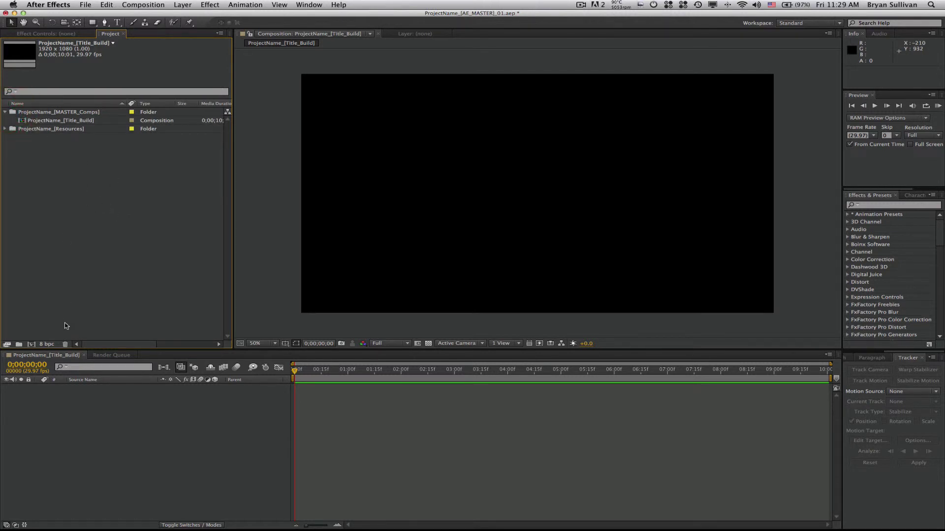
Create a project folder named ProjectName_[Pre_Comps] and move it into ProjectName_[MASTER_Comps].
{"action": "left_click", "coordinate": [19, 345]}
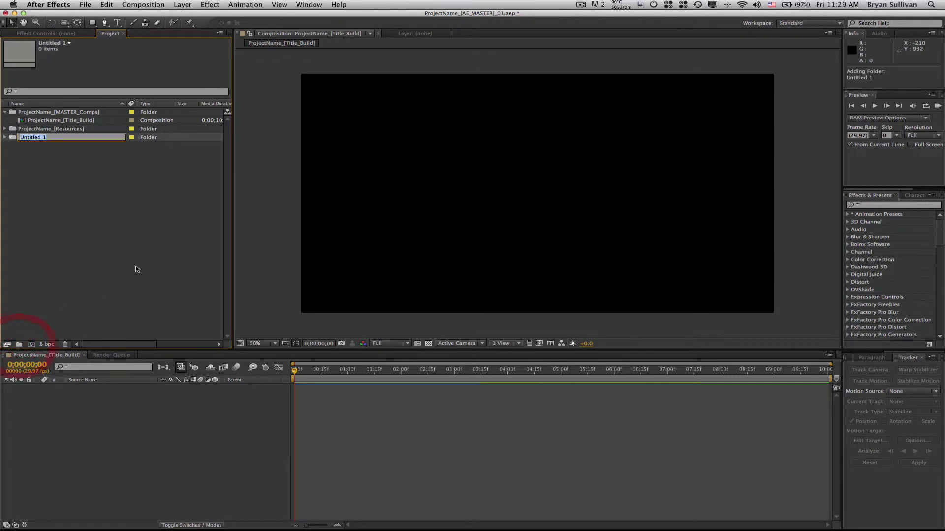
{"action": "type", "text": "ProjectName_[Pre_Comps"}
{"action": "key", "text": "Return"}
{"action": "left_click_drag", "start_coordinate": [49, 129], "coordinate": [56, 114]}
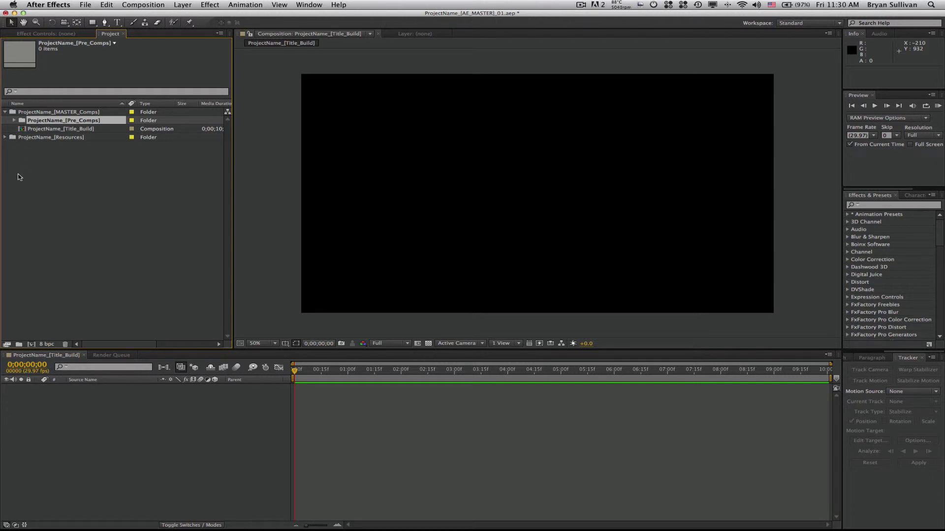
Select the ProjectName_[Resources] project folder, then switch to Finder and expand ProjectName_[MASTER] on the Desktop.
{"action": "left_click", "coordinate": [42, 142]}
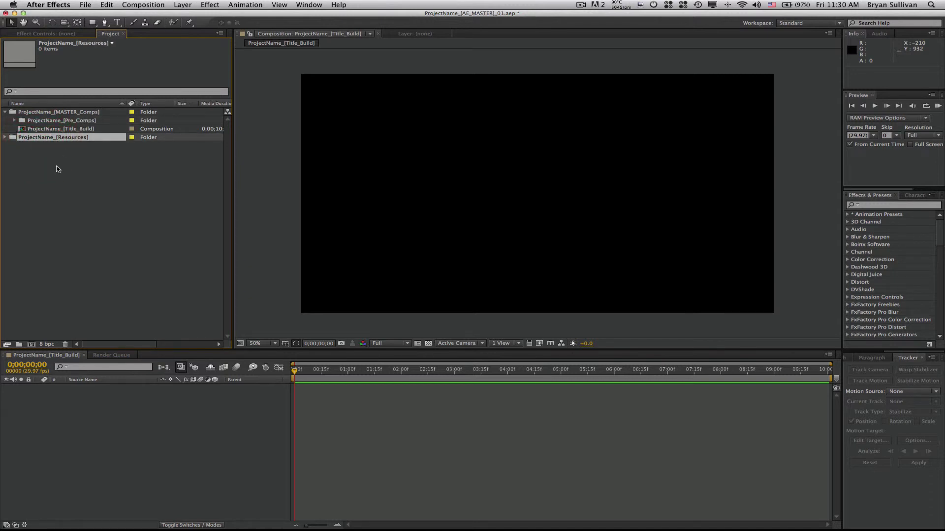
{"action": "key", "text": "super+Tab"}
{"action": "left_click", "coordinate": [474, 239]}
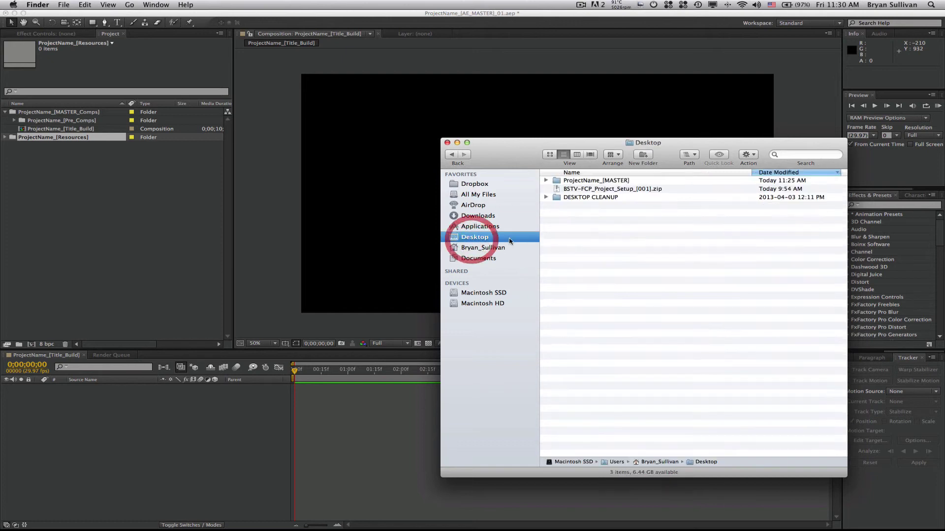
{"action": "left_click", "coordinate": [546, 180]}
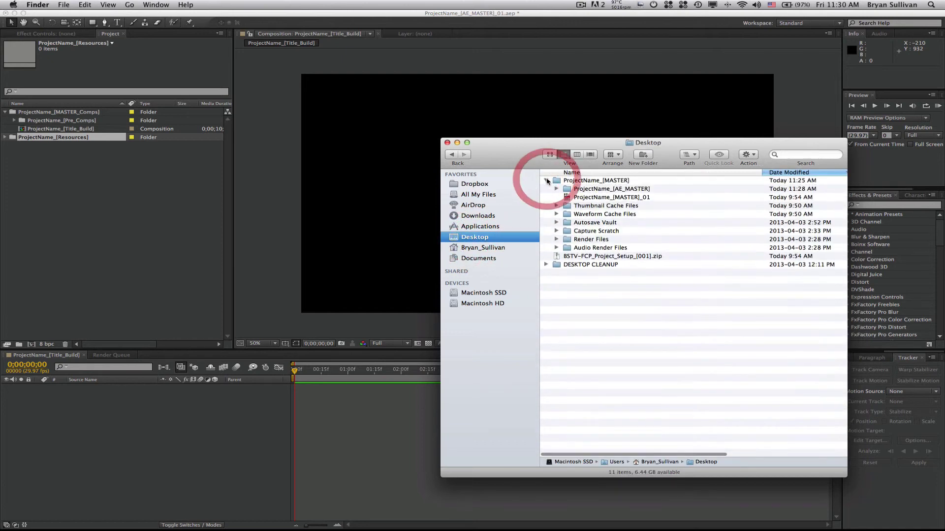